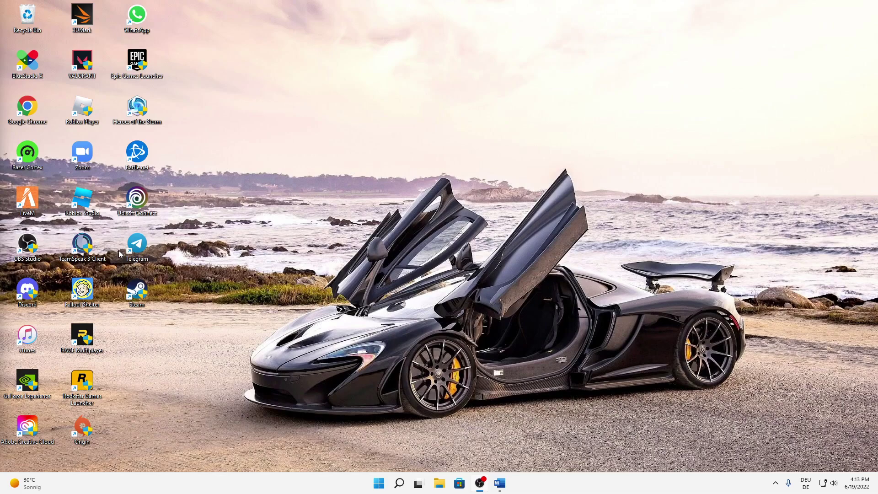
Open Task Manager and show the detailed process list.
{"action": "left_click", "coordinate": [399, 483]}
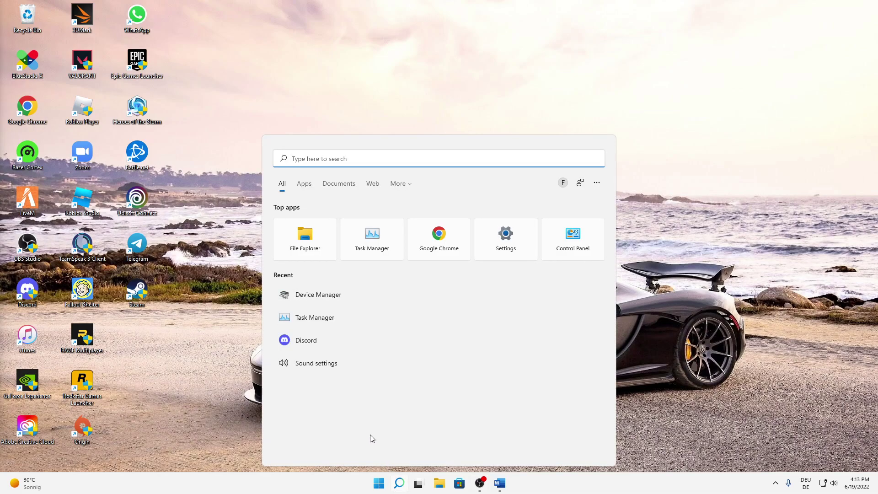
{"action": "type", "text": "tas"}
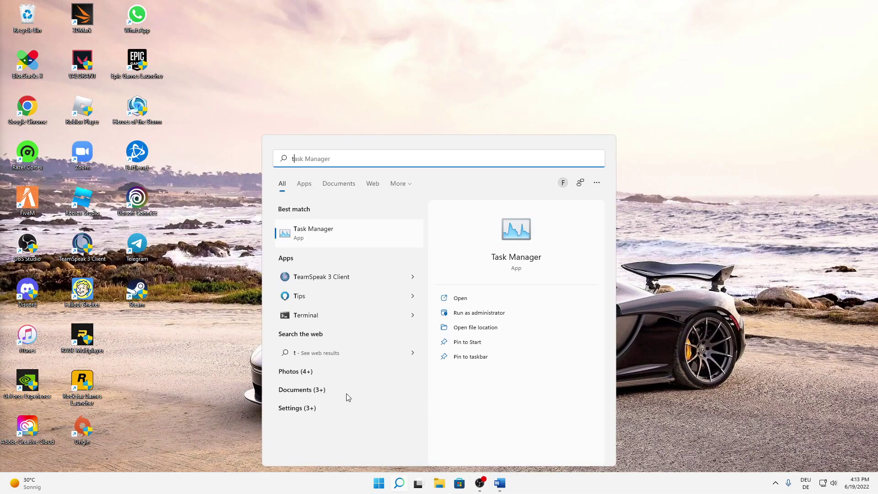
{"action": "left_click", "coordinate": [350, 233]}
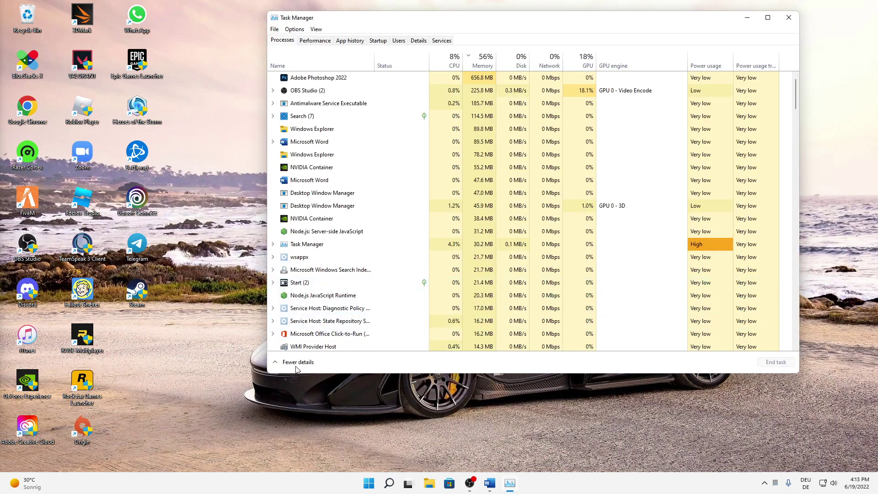
{"action": "left_click", "coordinate": [297, 363]}
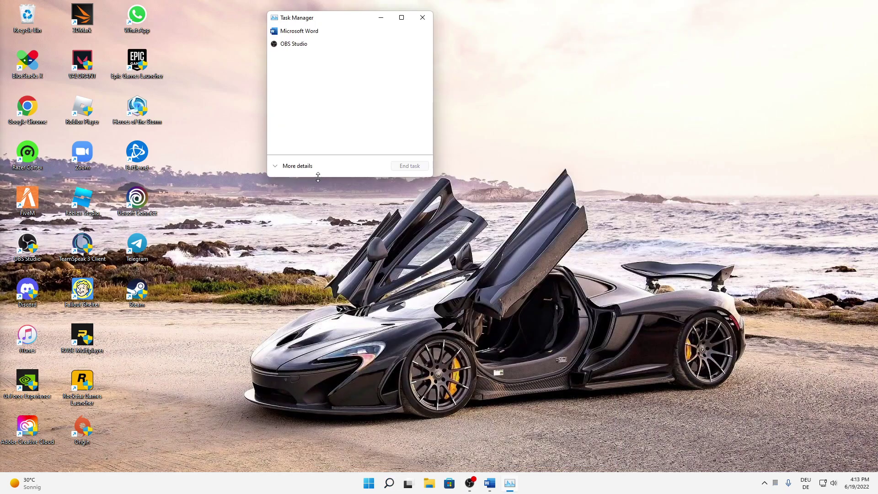
{"action": "left_click", "coordinate": [289, 166]}
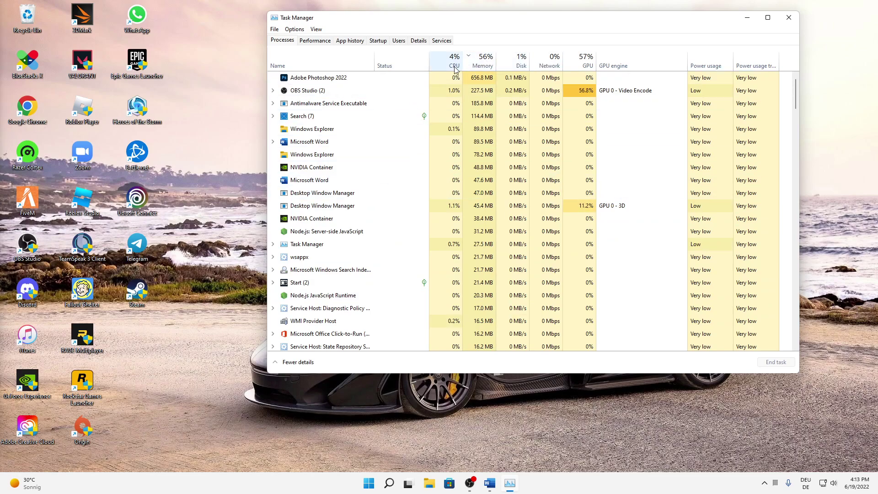
Sort the running processes by highest memory usage, check Adobe Photoshop 2022 and Microsoft Word, and close Task Manager.
{"action": "left_click", "coordinate": [482, 69]}
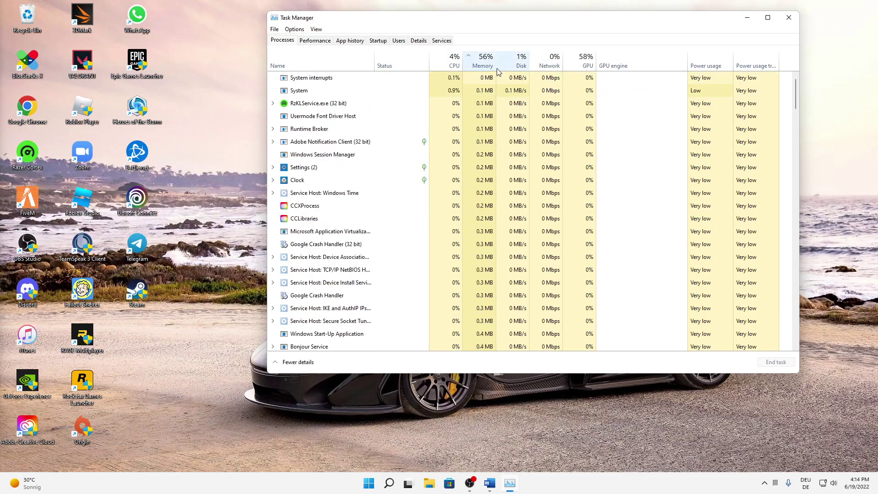
{"action": "left_click", "coordinate": [482, 69]}
{"action": "left_click", "coordinate": [355, 81]}
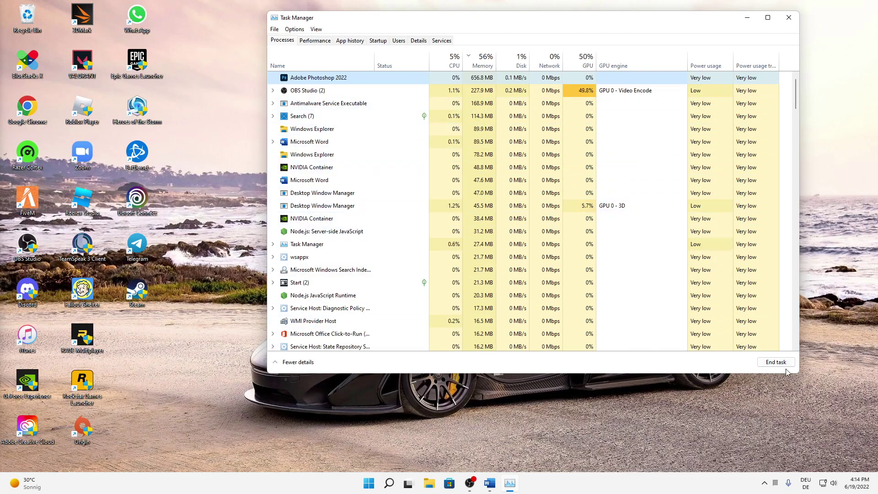
{"action": "left_click", "coordinate": [298, 142]}
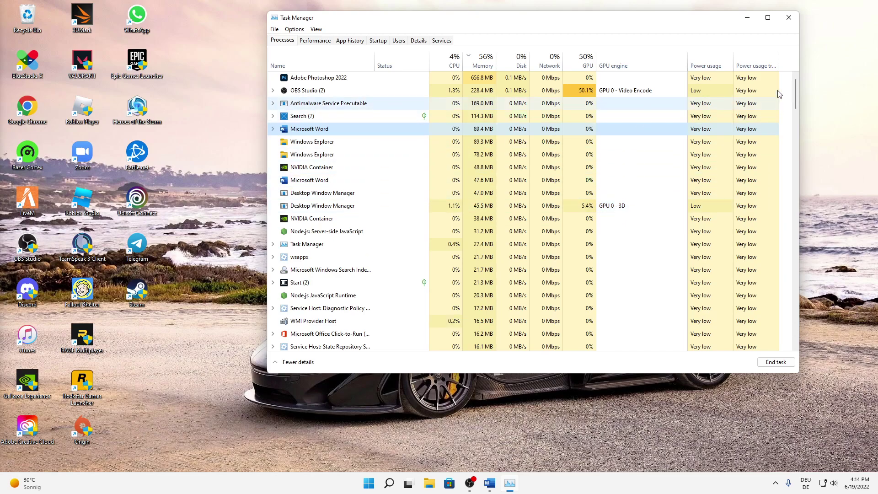
{"action": "left_click", "coordinate": [786, 22]}
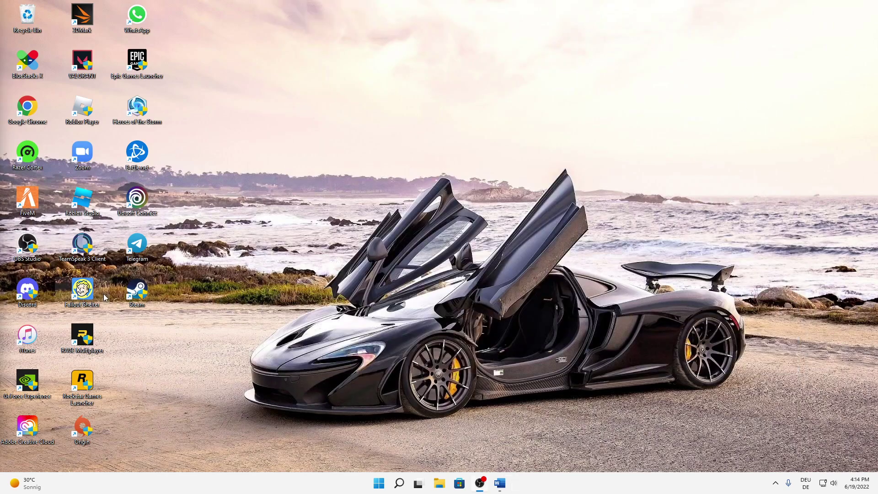
Move the GeForce Experience shortcut to the open middle area of the desktop, and launch it to view available drivers.
{"action": "mouse_move", "coordinate": [28, 383]}
{"action": "left_mouse_down"}
{"action": "mouse_move", "coordinate": [179, 364]}
{"action": "mouse_move", "coordinate": [303, 384]}
{"action": "left_mouse_up"}
{"action": "left_click_drag", "start_coordinate": [230, 317], "coordinate": [397, 419]}
{"action": "left_click", "coordinate": [342, 415]}
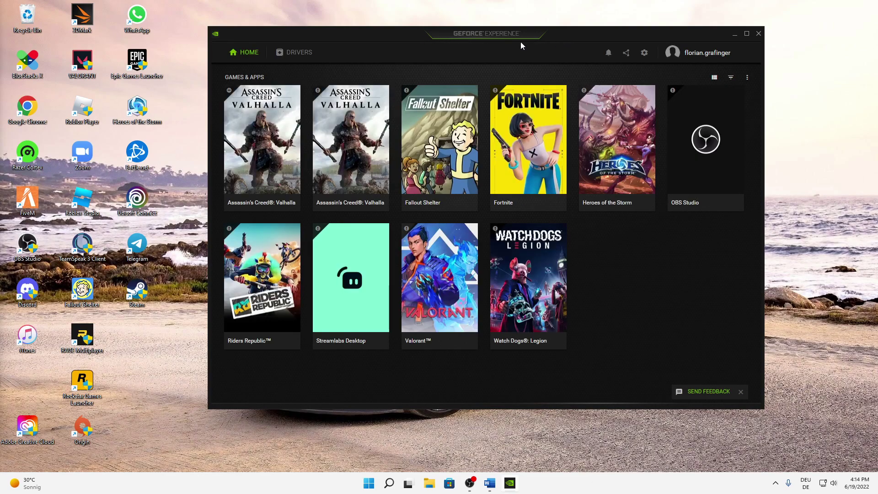
{"action": "left_click", "coordinate": [297, 55]}
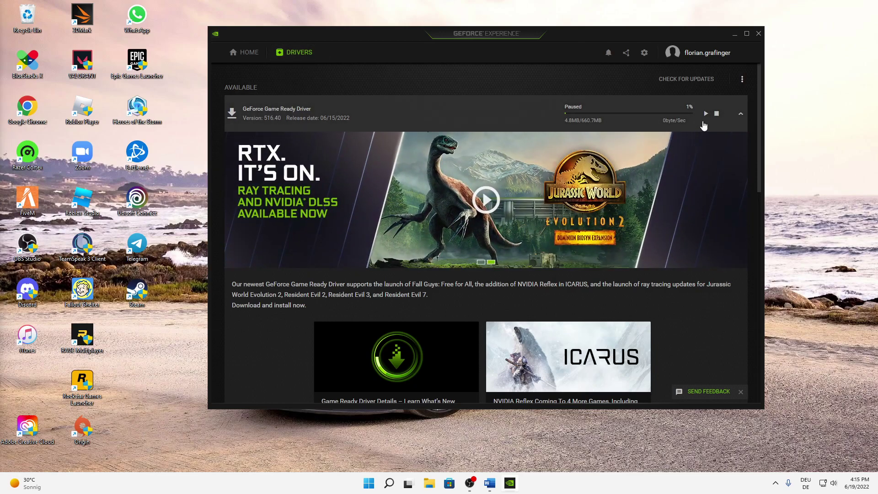
Cancel the paused GeForce Game Ready Driver 516.40 download, briefly restart and stop it, and minimize GeForce Experience.
{"action": "left_click", "coordinate": [716, 114]}
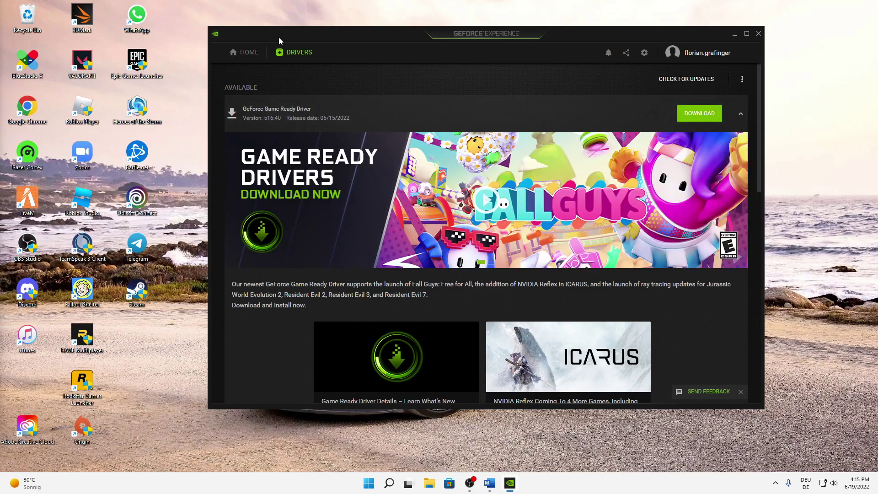
{"action": "left_click", "coordinate": [721, 121]}
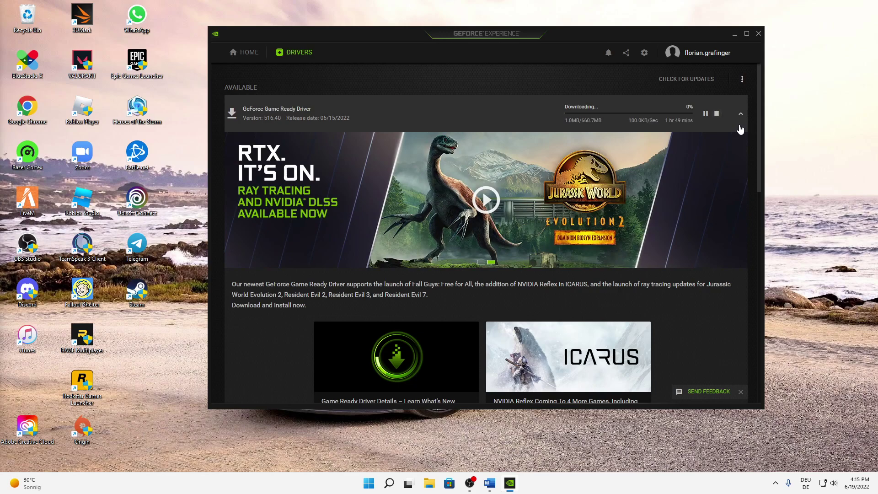
{"action": "left_click", "coordinate": [717, 114]}
{"action": "left_click", "coordinate": [735, 34]}
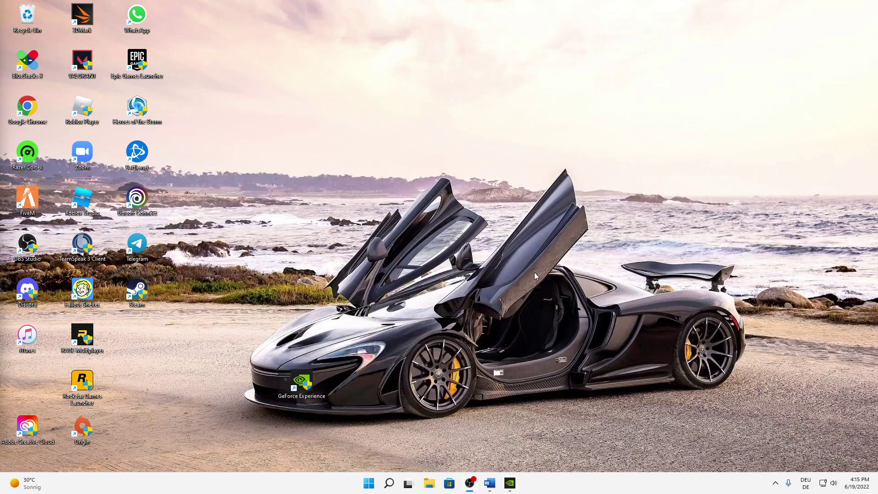
Open Device Manager, move its window to the middle of the desktop and collapse the Network adapters category.
{"action": "left_click", "coordinate": [389, 483]}
{"action": "type", "text": "ger"}
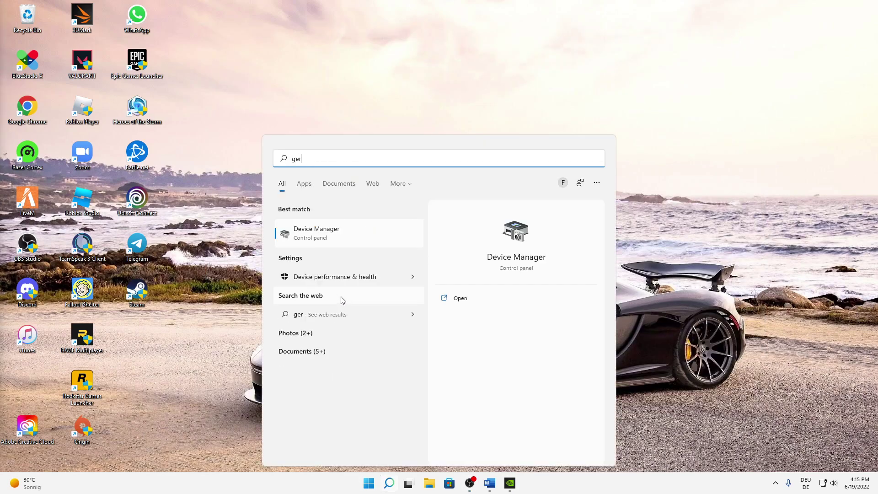
{"action": "left_click", "coordinate": [317, 232]}
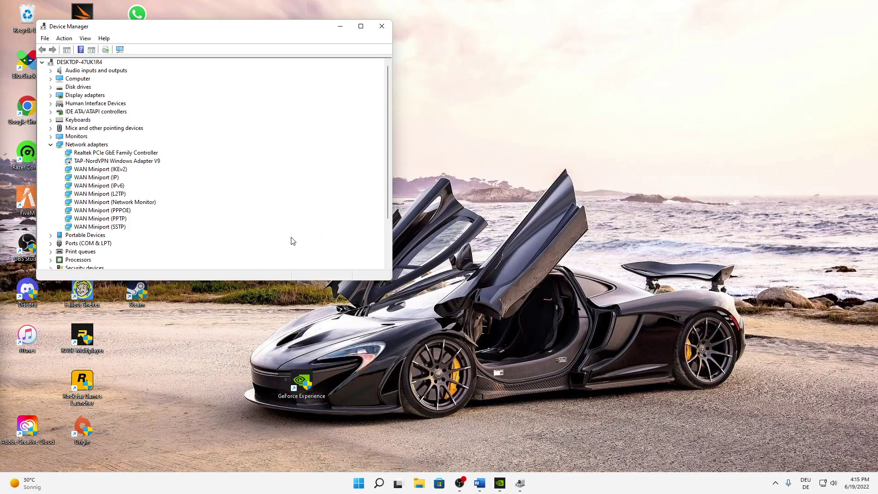
{"action": "left_click_drag", "start_coordinate": [228, 31], "coordinate": [527, 68]}
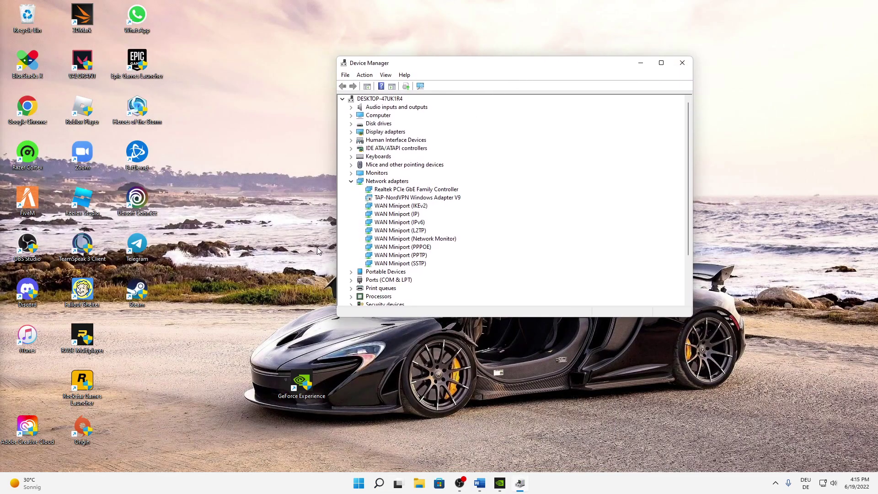
{"action": "left_click", "coordinate": [351, 181]}
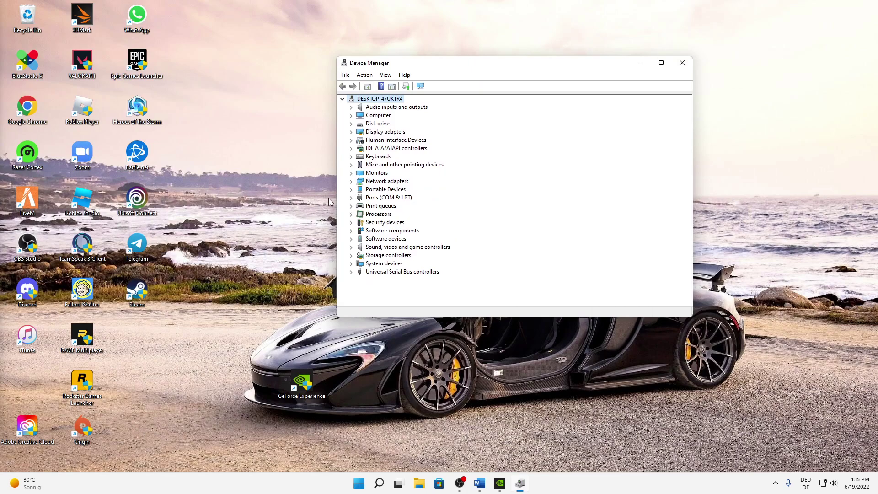
Search automatically for an updated driver for the NVIDIA GeForce RTX 3060 Ti display adapter.
{"action": "left_click", "coordinate": [351, 132]}
{"action": "right_click", "coordinate": [394, 140]}
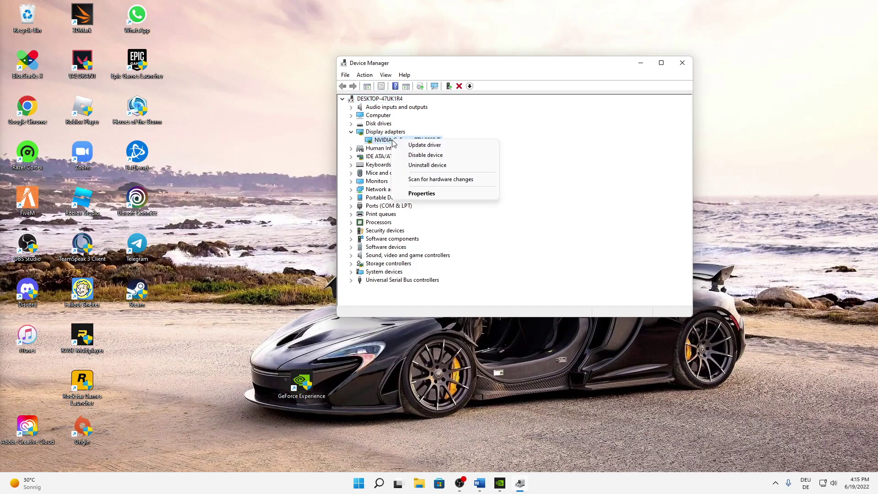
{"action": "left_click", "coordinate": [416, 146]}
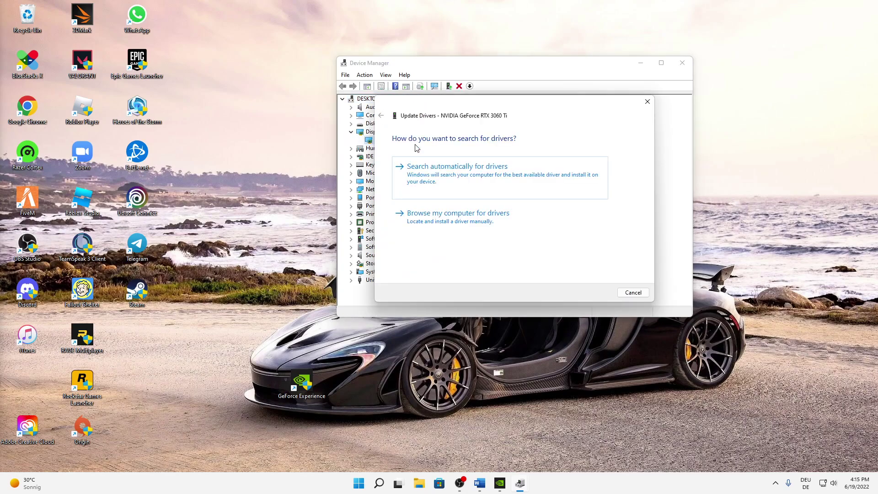
{"action": "left_click", "coordinate": [447, 173]}
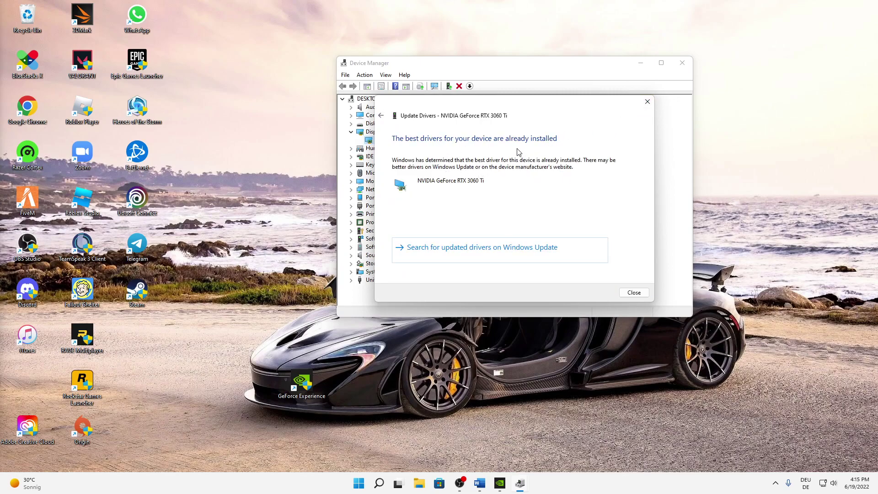
{"action": "left_click", "coordinate": [647, 101]}
{"action": "left_click", "coordinate": [351, 131]}
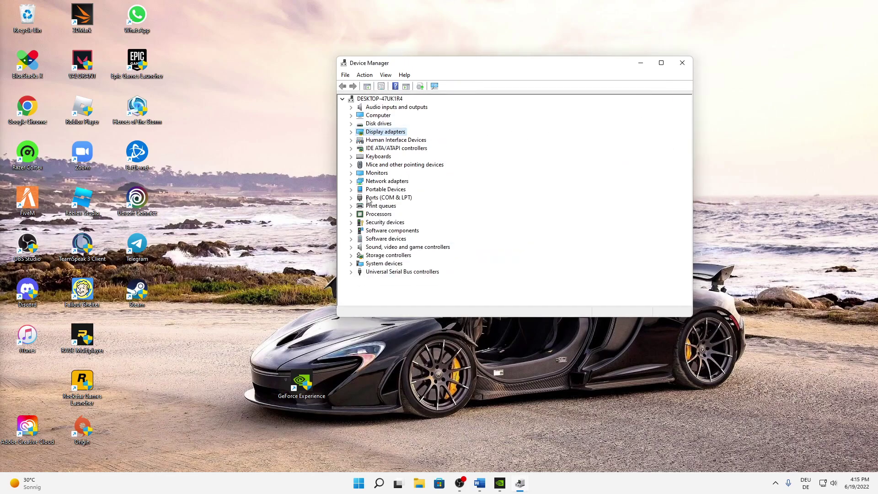
Examine the devices listed under Processors and under Sound, video and game controllers.
{"action": "left_click", "coordinate": [351, 214]}
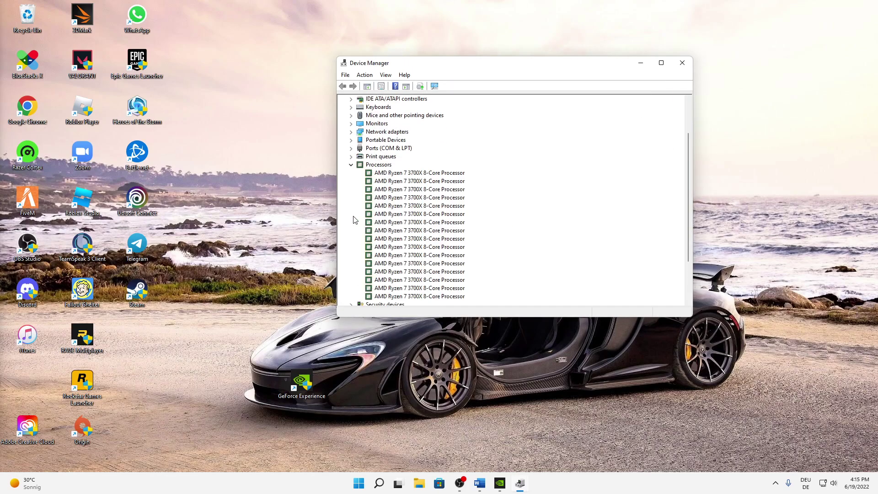
{"action": "left_click", "coordinate": [351, 165]}
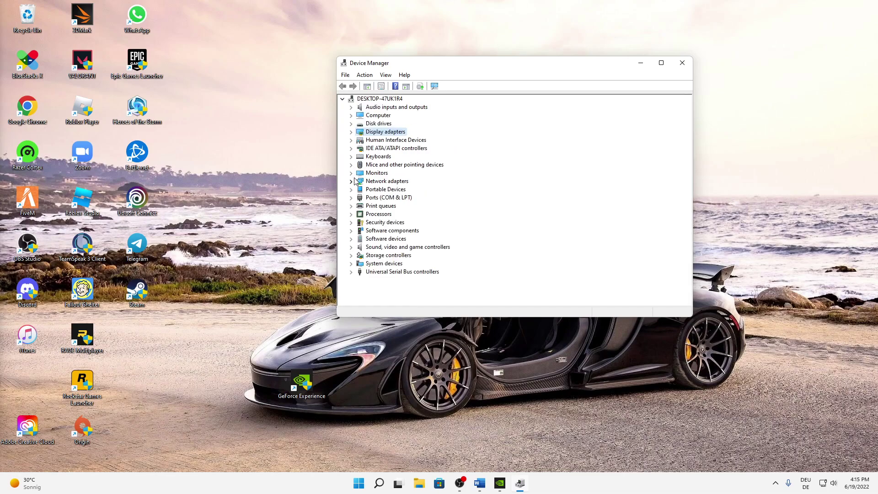
{"action": "left_click", "coordinate": [351, 248]}
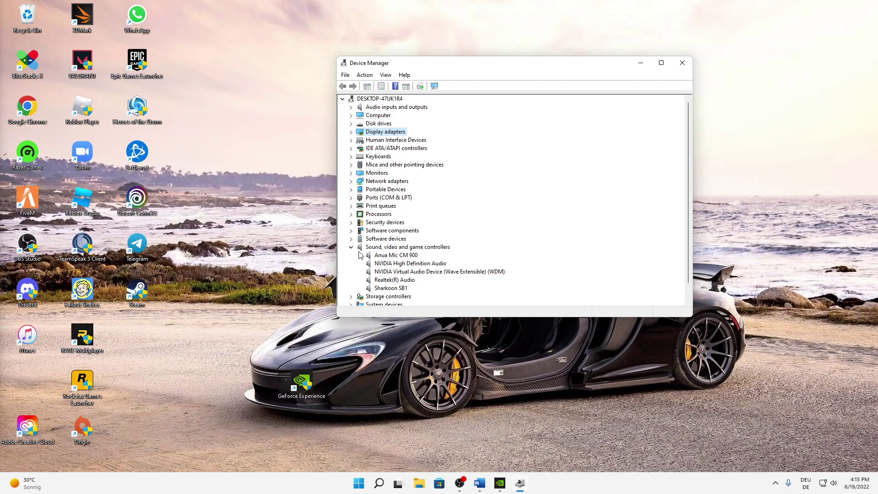
{"action": "scroll", "coordinate": [366, 259], "scroll_direction": "down", "scroll_amount": 1}
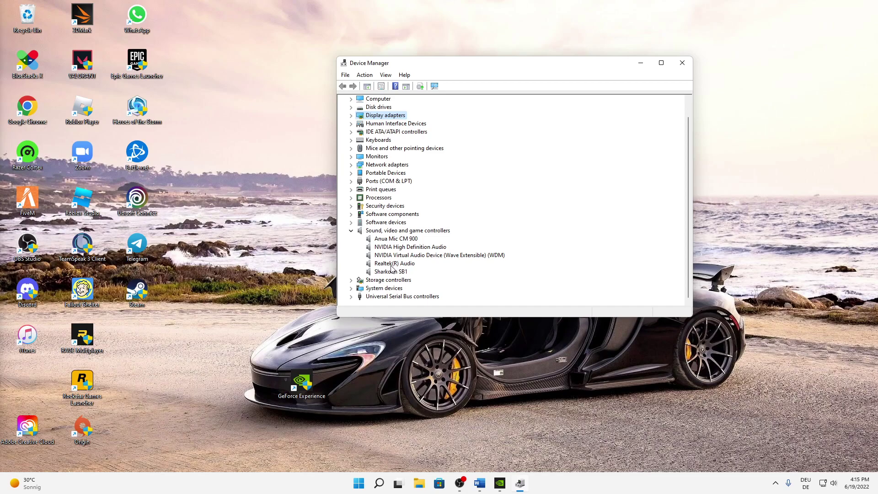
Start disabling the Realtek(R) Audio device, decline the confirmation, and close Device Manager.
{"action": "right_click", "coordinate": [391, 264]}
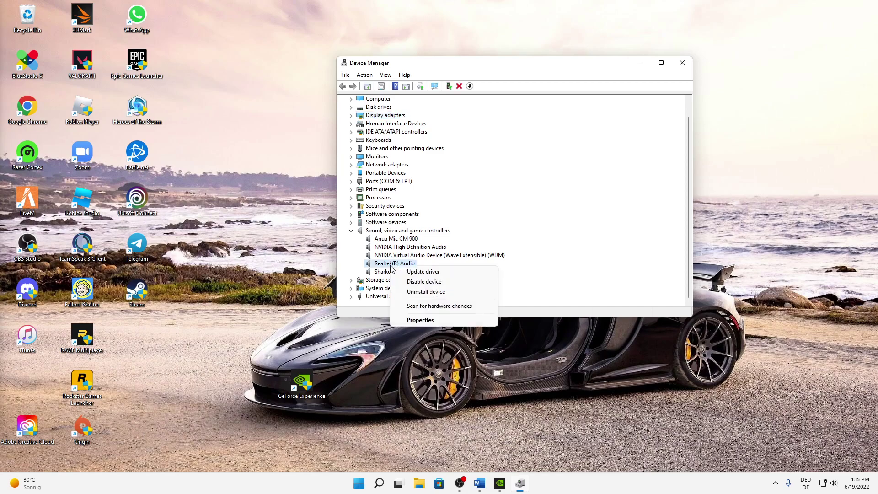
{"action": "left_click", "coordinate": [416, 282]}
{"action": "left_click_drag", "start_coordinate": [430, 186], "coordinate": [461, 172]}
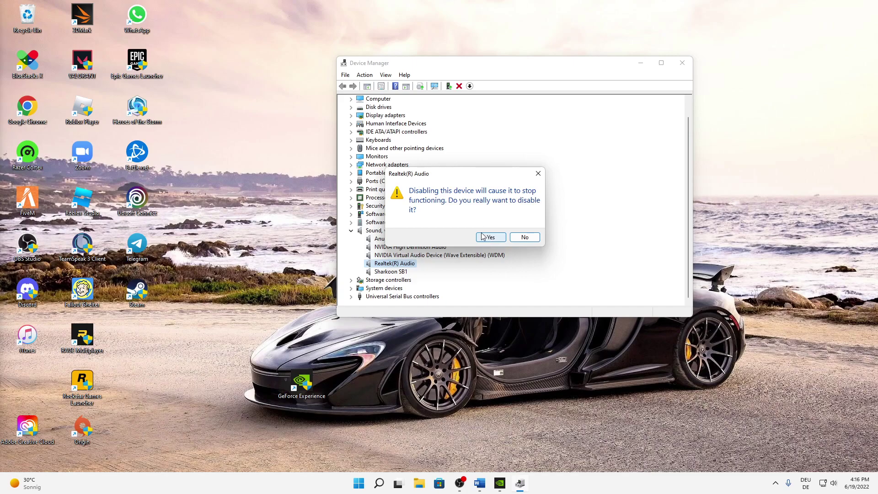
{"action": "left_click", "coordinate": [524, 237]}
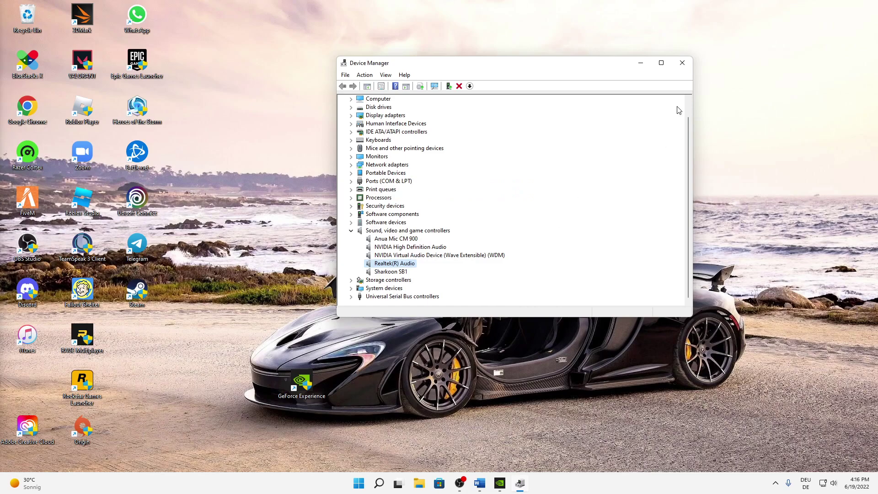
{"action": "left_click", "coordinate": [681, 63]}
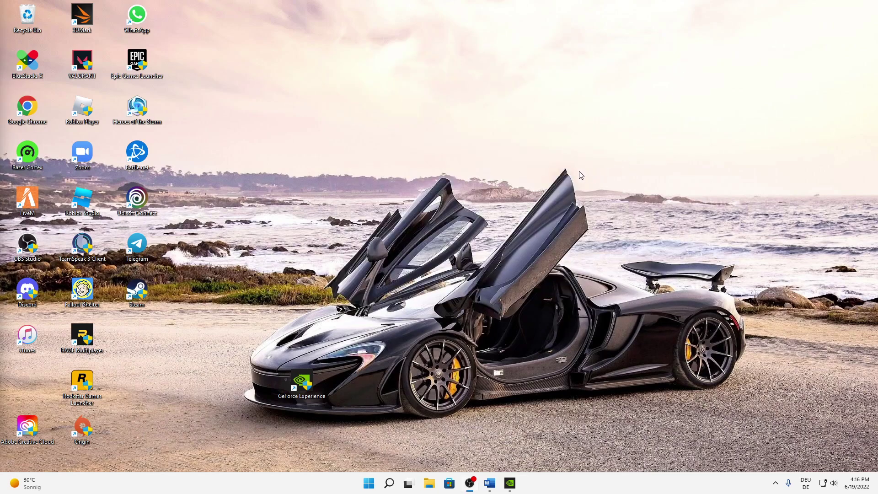